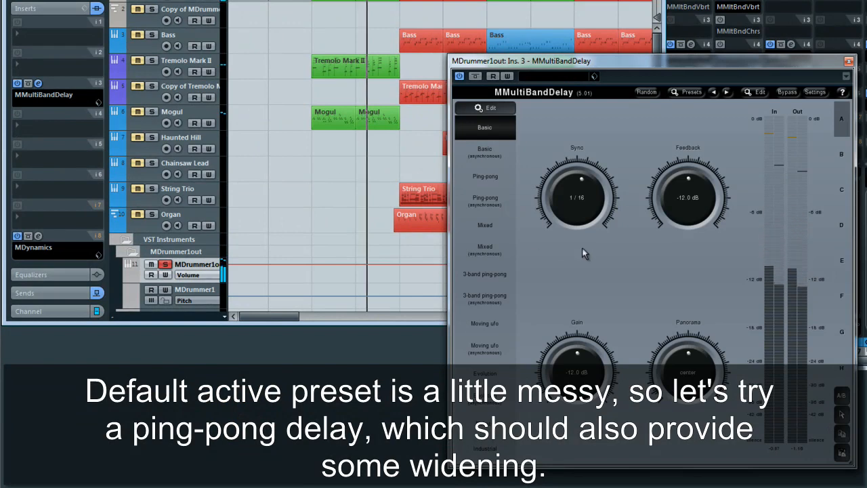
- Audition the Ping-pong and Mixed delays, choose 3-band ping-pong, and lower its gain to -25.4 dB
left_click(486, 176)
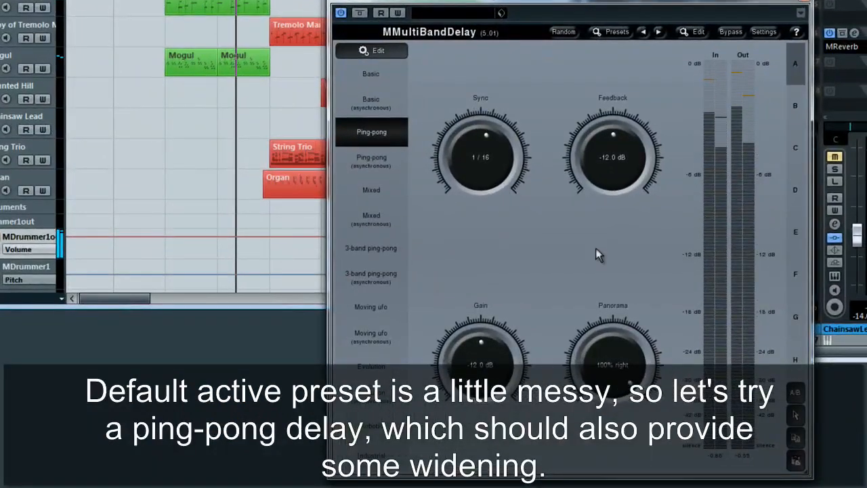
left_click(377, 195)
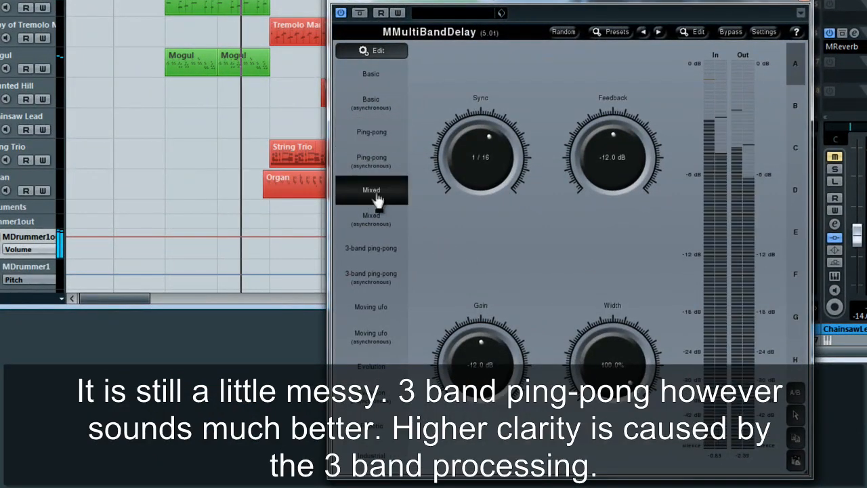
left_click(386, 254)
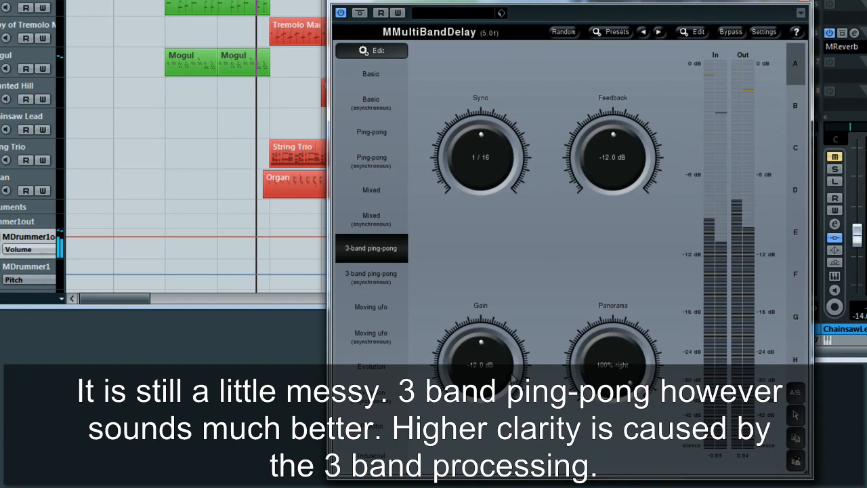
mouse_move(485, 342)
left_mouse_down()
mouse_move(485, 363)
mouse_move(485, 342)
left_mouse_up()
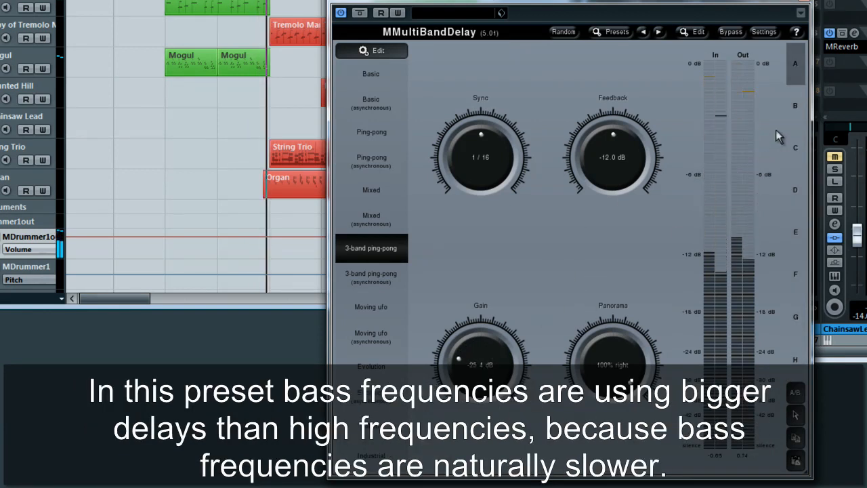
- Set up the Moving ufo delay in slot B with its widening at 10 ms, checking it against slot A
left_click(795, 105)
left_click(390, 309)
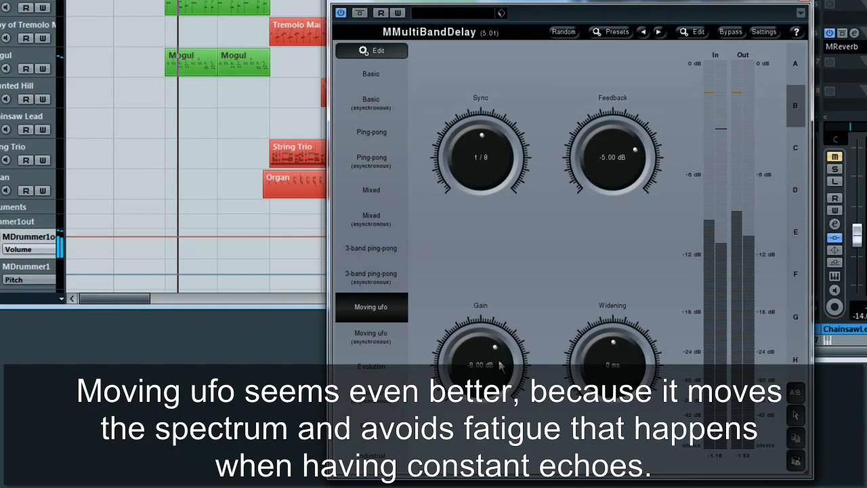
left_click(797, 71)
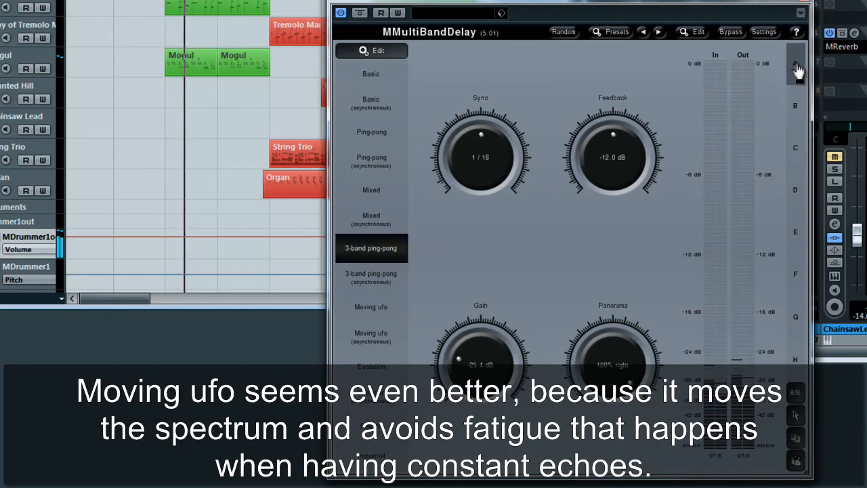
left_click(795, 106)
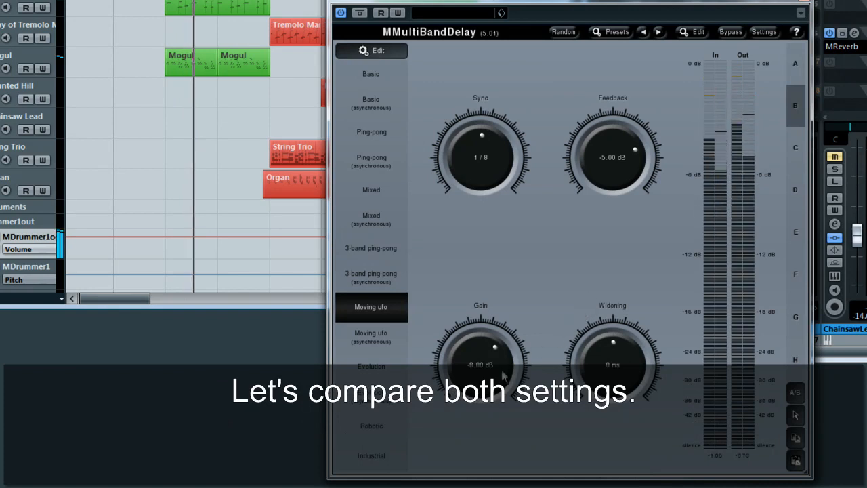
left_click_drag(620, 390, 622, 380)
scroll(623, 381, "down", 7)
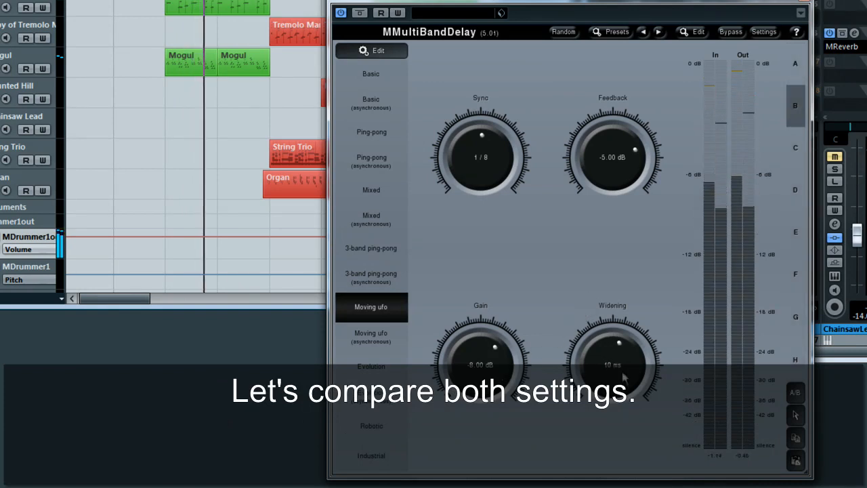
- Compare the 3-band ping-pong delay in slot A with the Moving ufo delay in slot B, ending on slot B
left_click(797, 71)
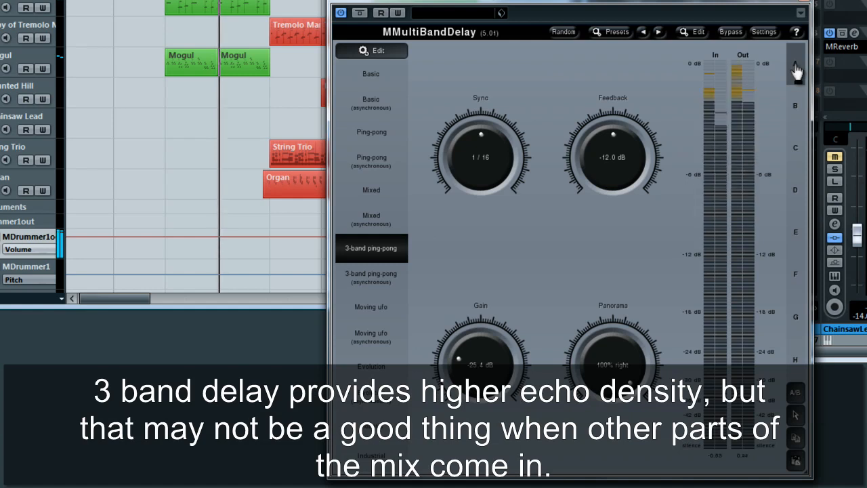
left_click(794, 98)
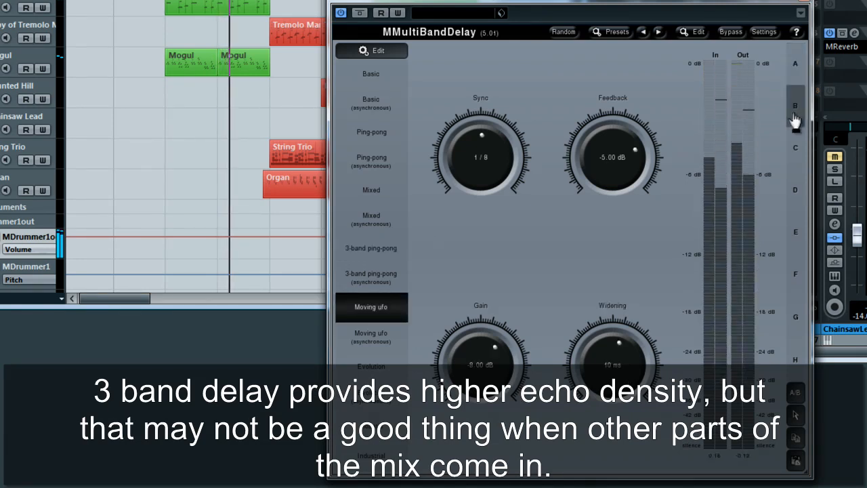
left_click(795, 76)
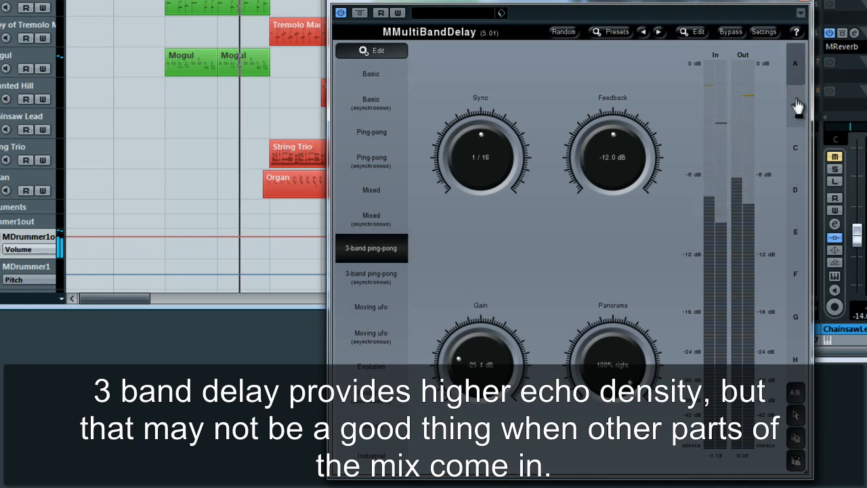
left_click(798, 105)
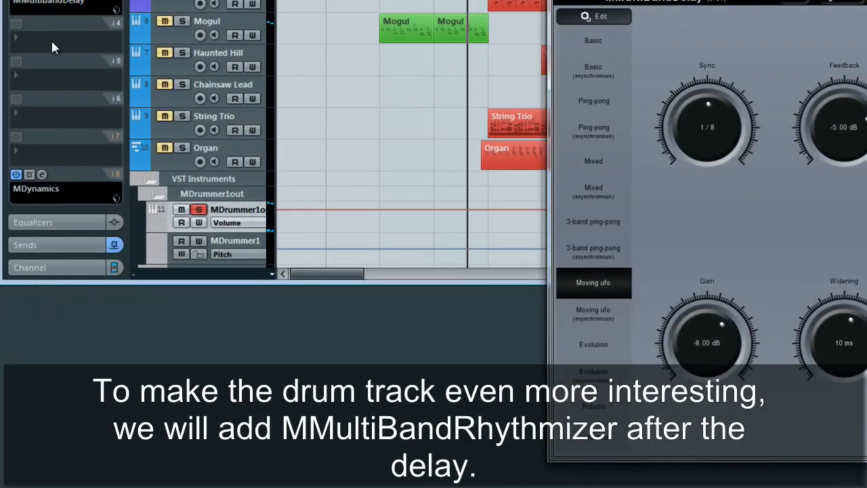
- Add MMultiBandRhythmizer to insert slot 4 of the drum channel, close the MMultiBandDelay window and reposition the rhythmizer window
left_click(51, 42)
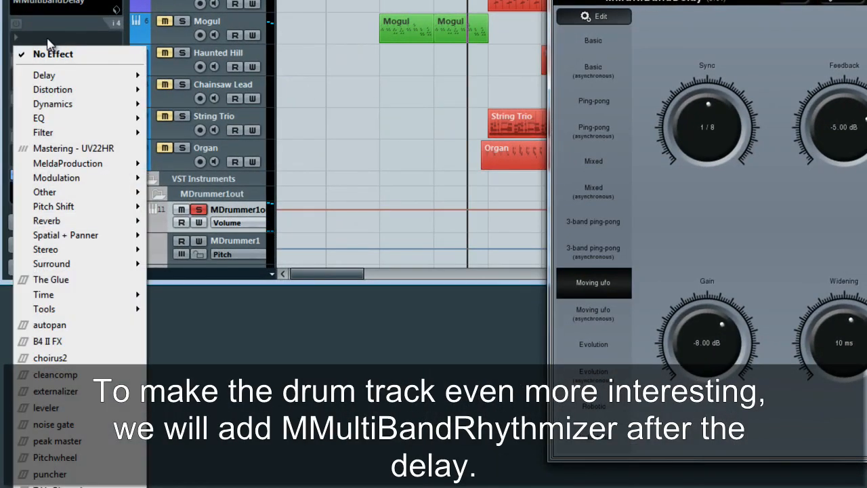
mouse_move(58, 298)
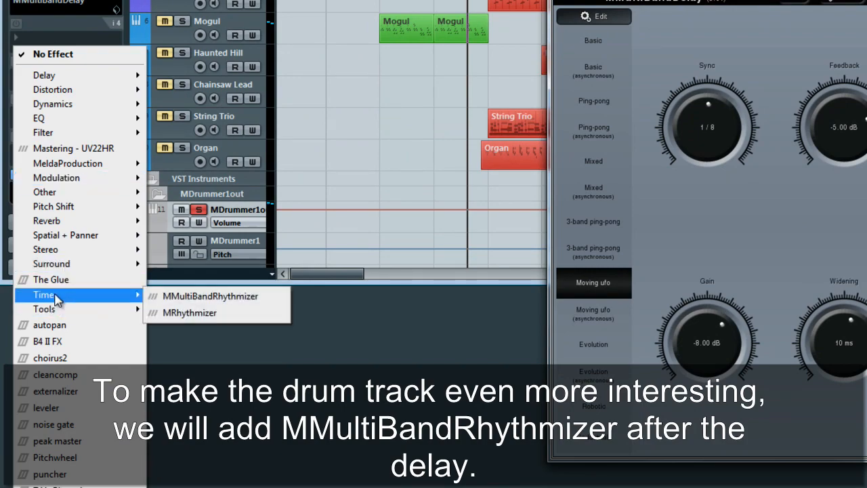
left_click(217, 296)
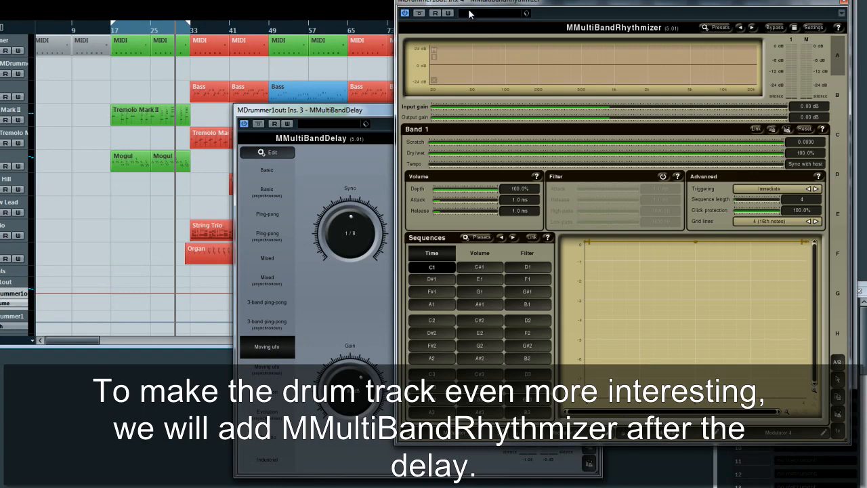
left_click(345, 109)
left_click(595, 109)
left_click_drag(513, 4, 272, 41)
- Load the Patterns 3 bands preset into MMultiBandRhythmizer and start playback
left_click(483, 63)
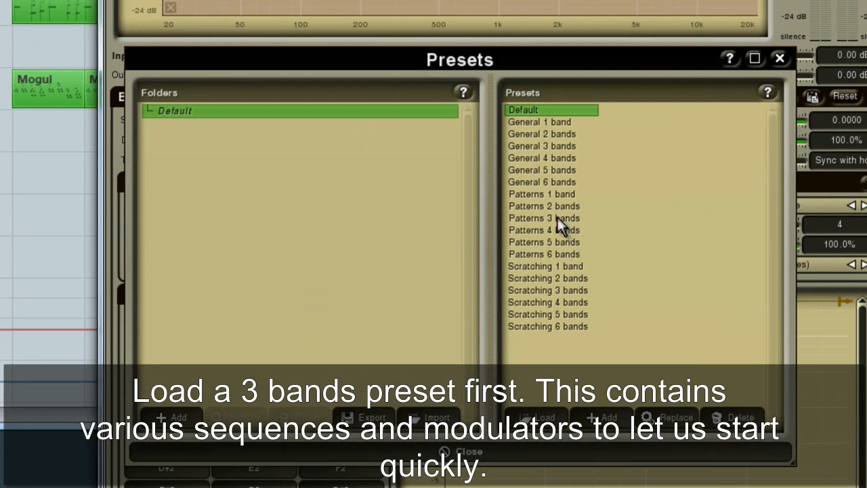
left_click(558, 218)
left_click(465, 451)
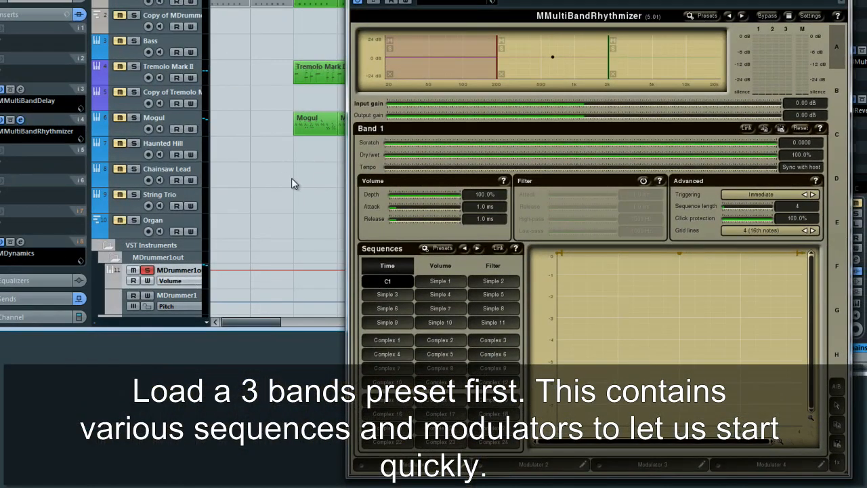
key("space")
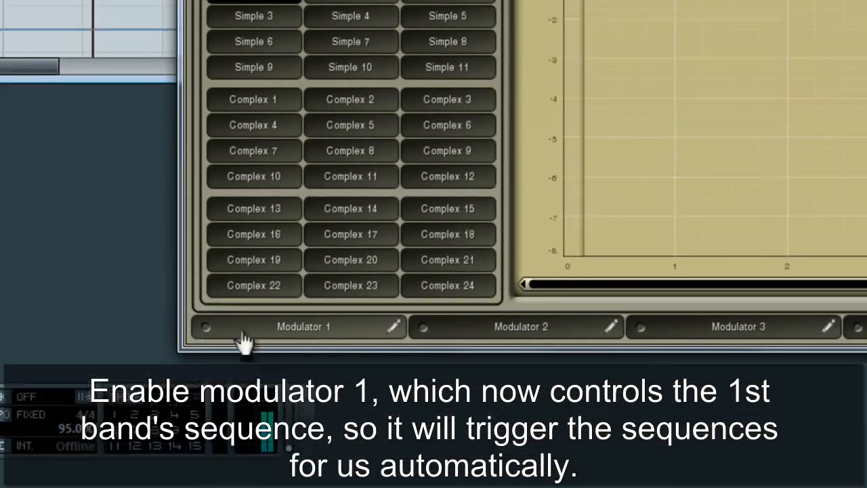
- Check the settings of Modulators 1 and 2 and enable both so they trigger the sequences of bands 1 and 2
left_click(204, 315)
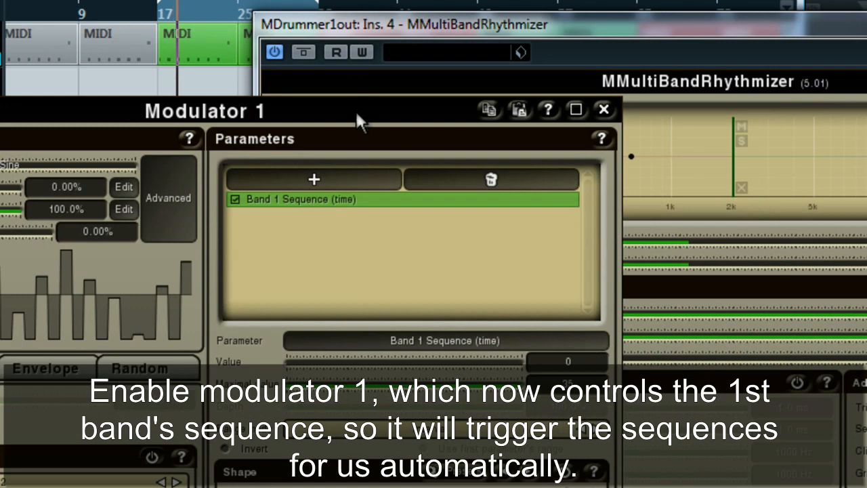
left_click_drag(357, 113, 413, 179)
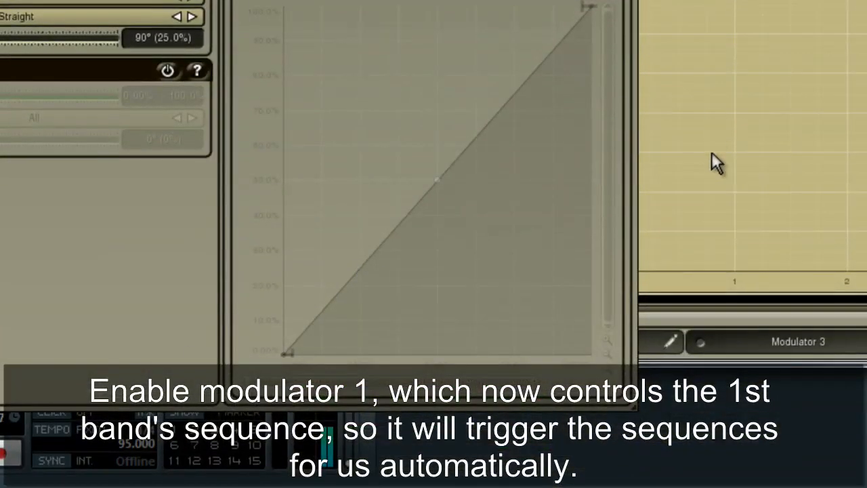
left_click(712, 154)
left_click(265, 343)
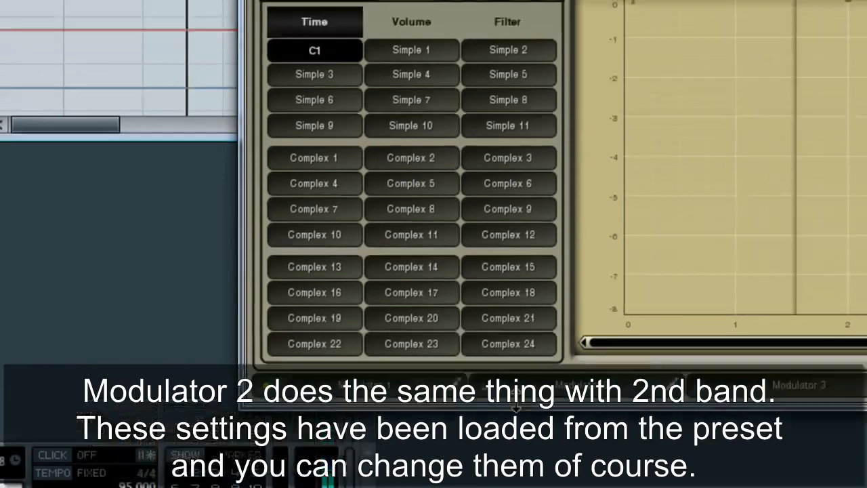
left_click(671, 341)
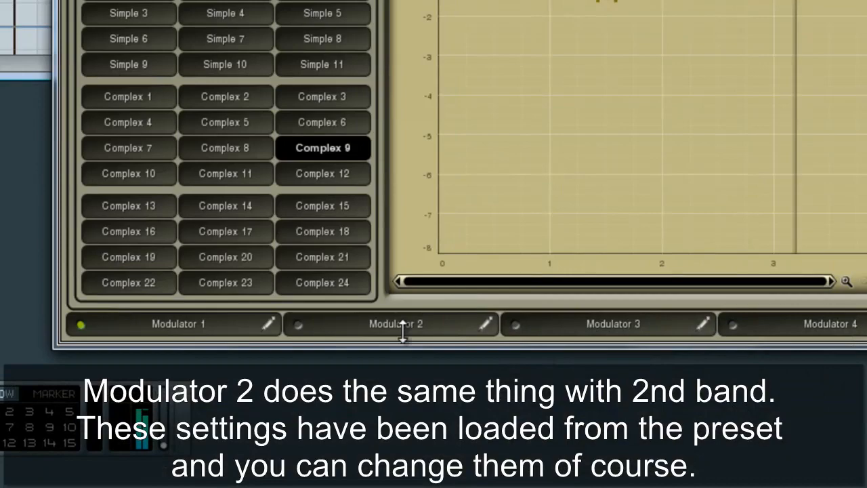
left_click(298, 324)
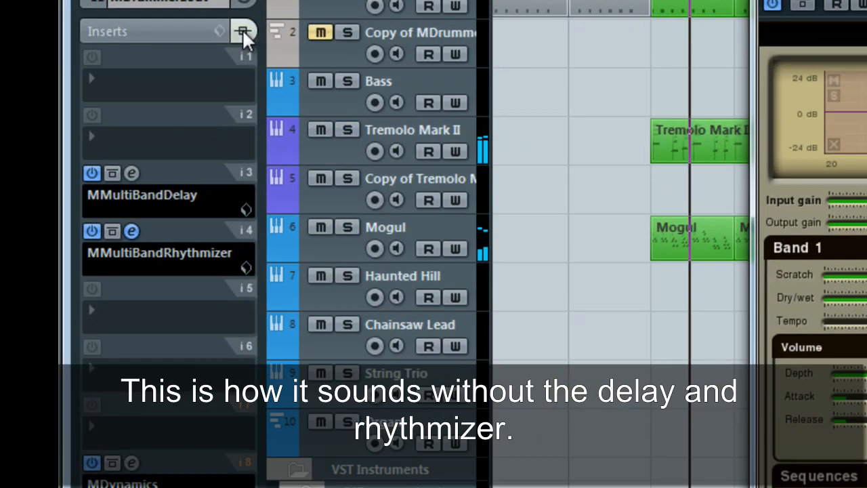
- Bypass all inserts on the drum channel to hear the mix without them, and reactivate them
left_click(86, 12)
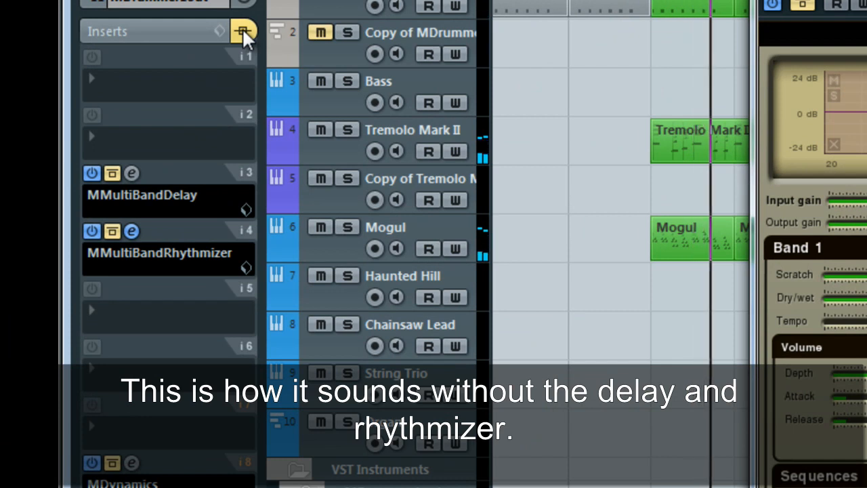
left_click(242, 32)
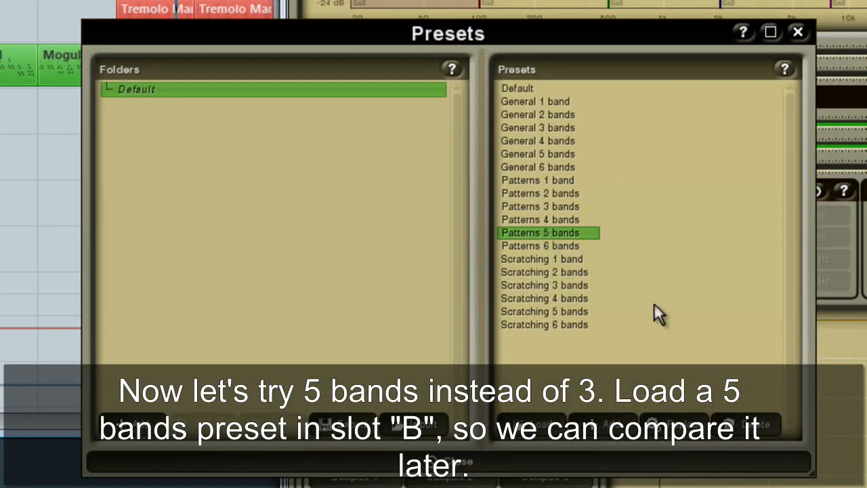
- Finish loading the Patterns 5 bands preset and enable Modulators 1 to 4
left_click(678, 461)
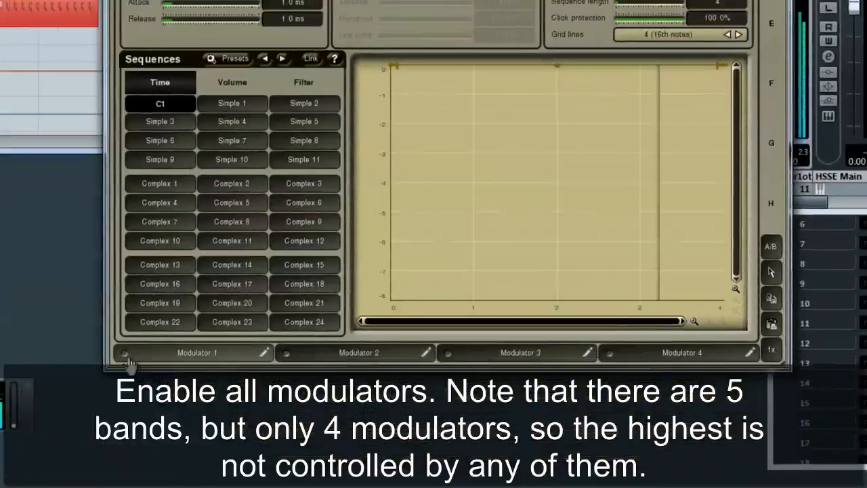
left_click(270, 439)
left_click(398, 438)
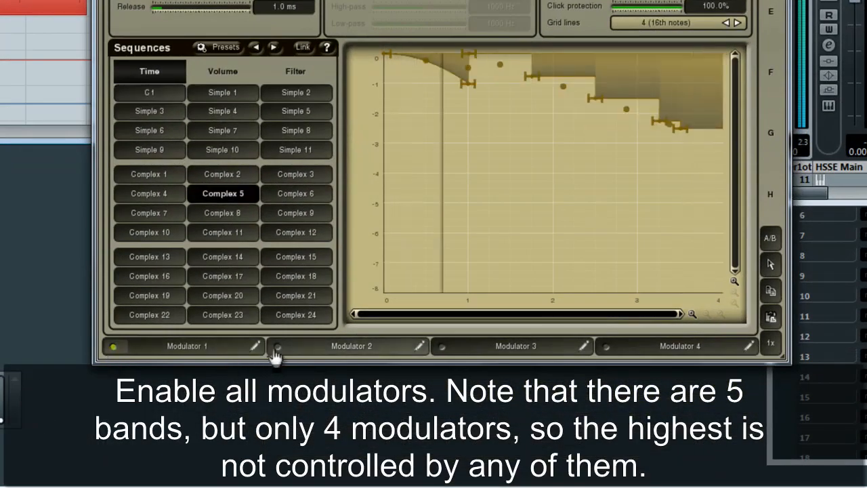
left_click(442, 346)
left_click(605, 346)
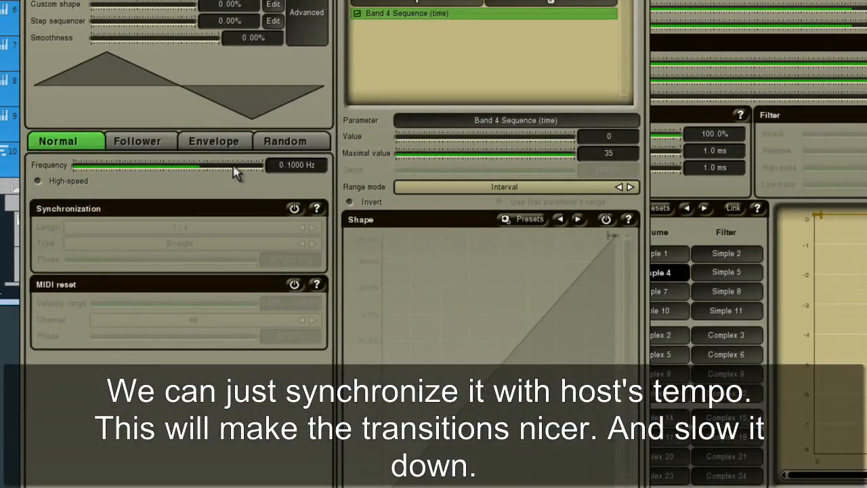
- Lower Modulator 4's frequency to 0.0150 Hz, enable its host tempo synchronization and adjust the synchronization length
left_click_drag(201, 172, 182, 173)
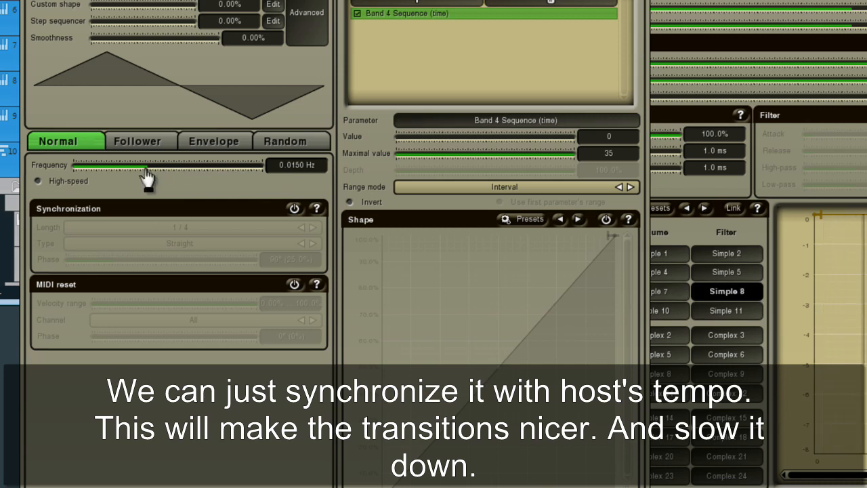
left_click(295, 209)
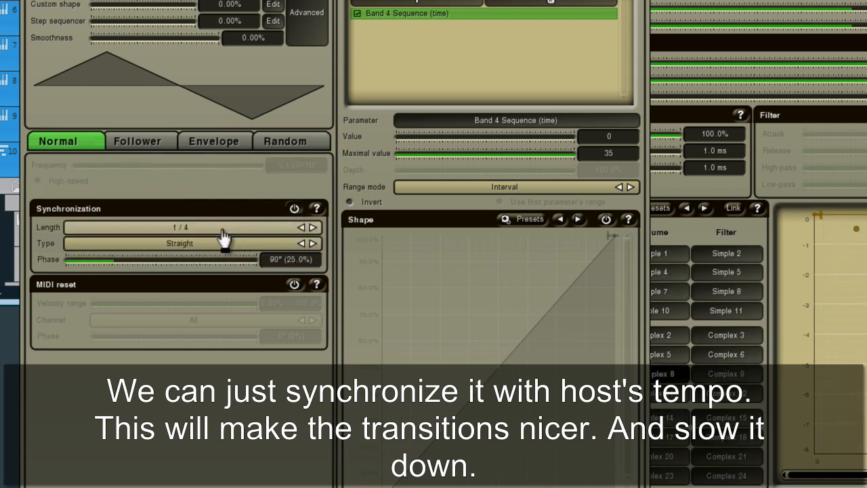
scroll(224, 233, "up", 4)
scroll(224, 233, "down", 1)
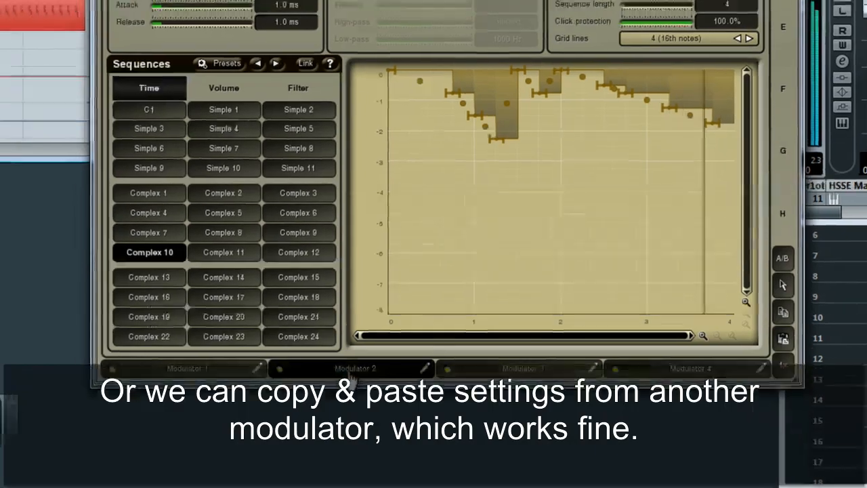
- Copy the settings of Modulator 2 and paste them into Modulator 4
left_click(332, 347)
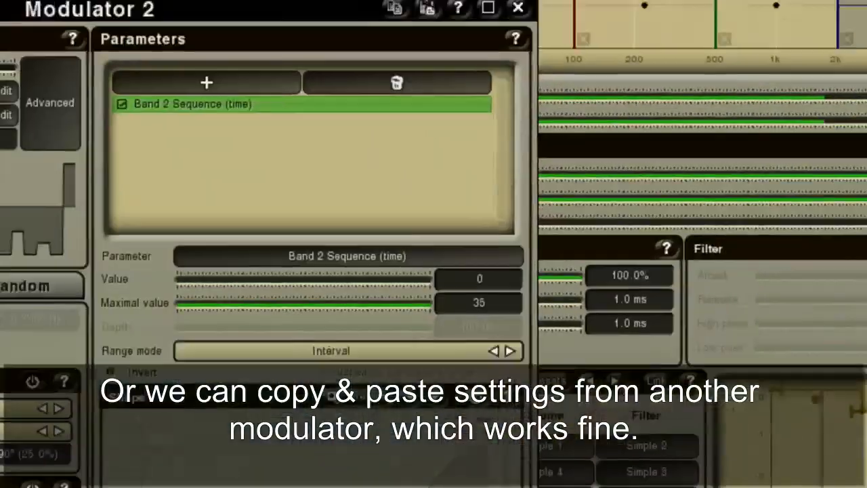
left_click(501, 96)
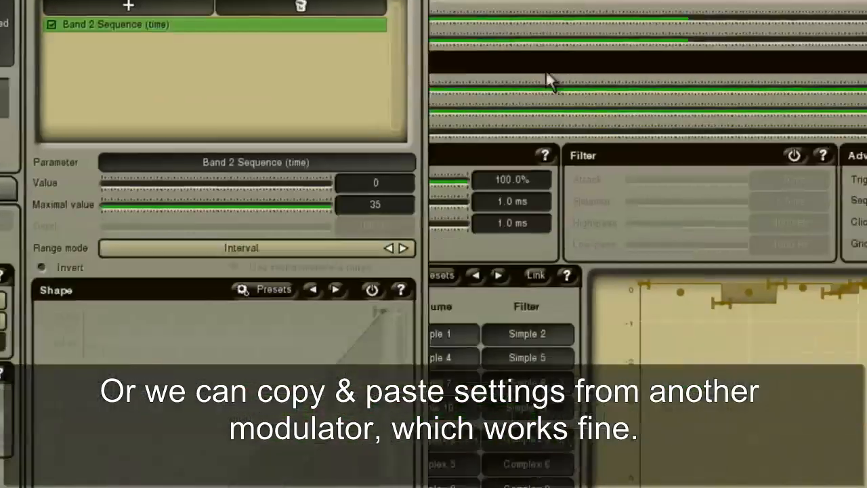
left_click(630, 350)
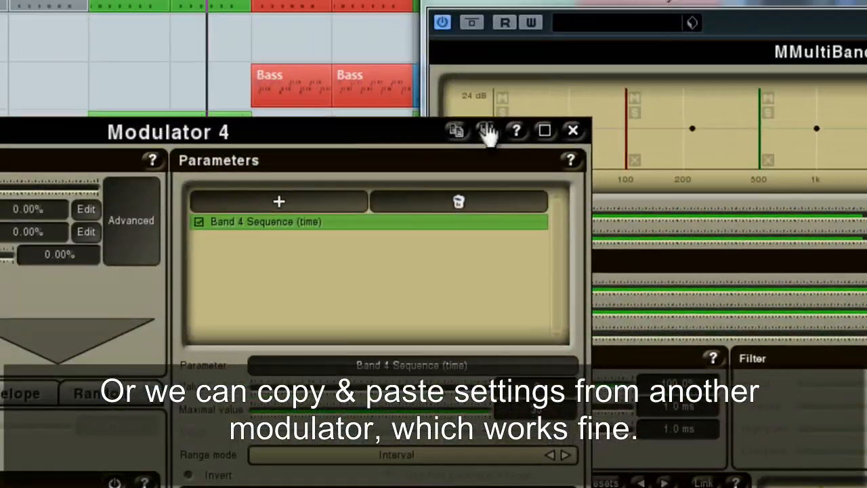
left_click(489, 132)
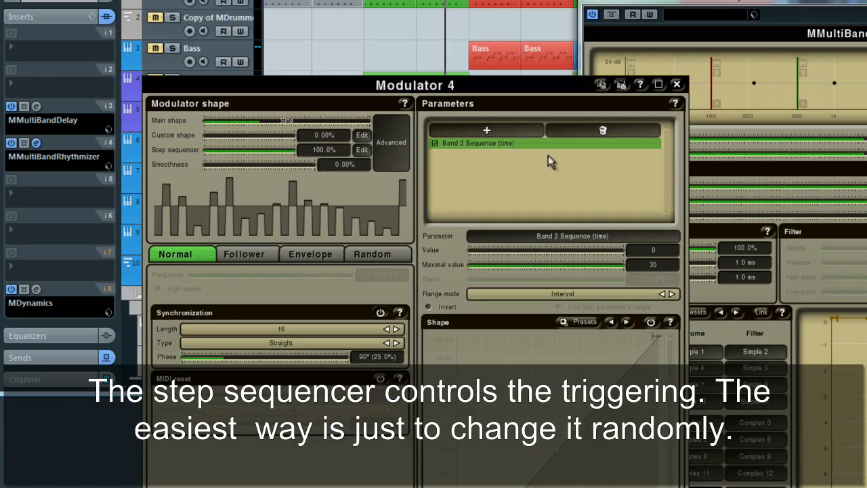
- Randomly change the values of several even-numbered steps in Modulator 4's step sequencer, and close the modulator
left_click(362, 150)
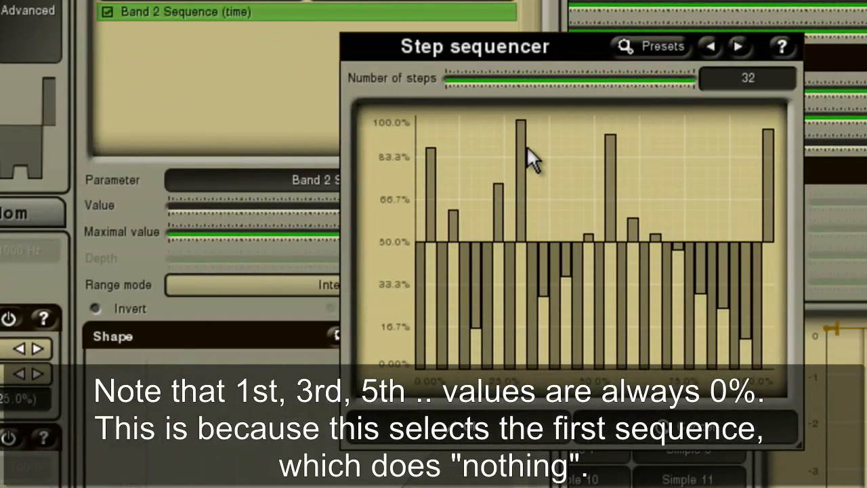
left_click(498, 205)
left_click(609, 163)
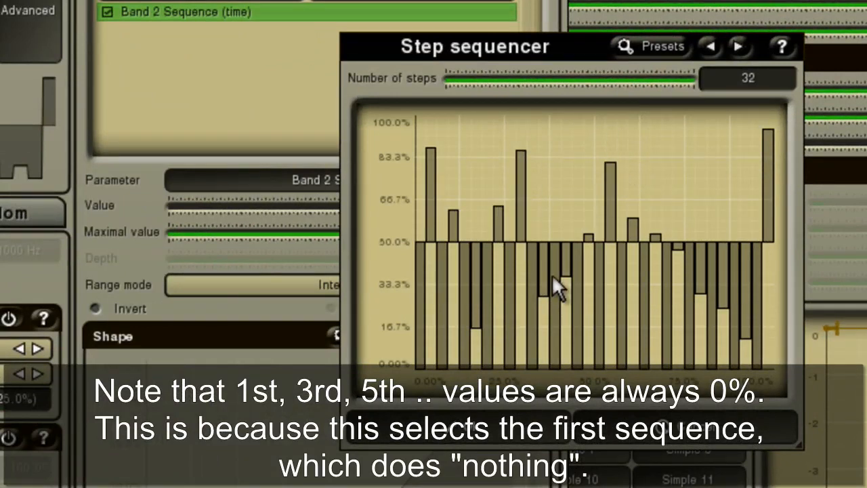
left_click(544, 267)
left_click(566, 297)
left_click(702, 313)
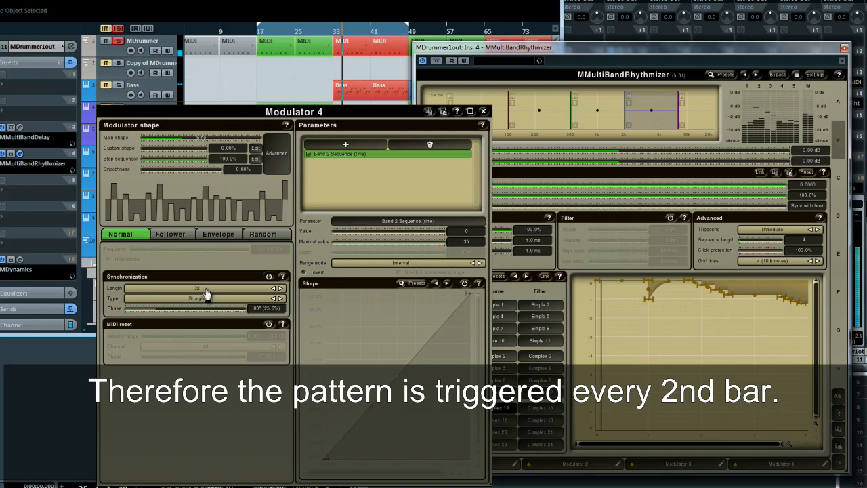
left_click(483, 111)
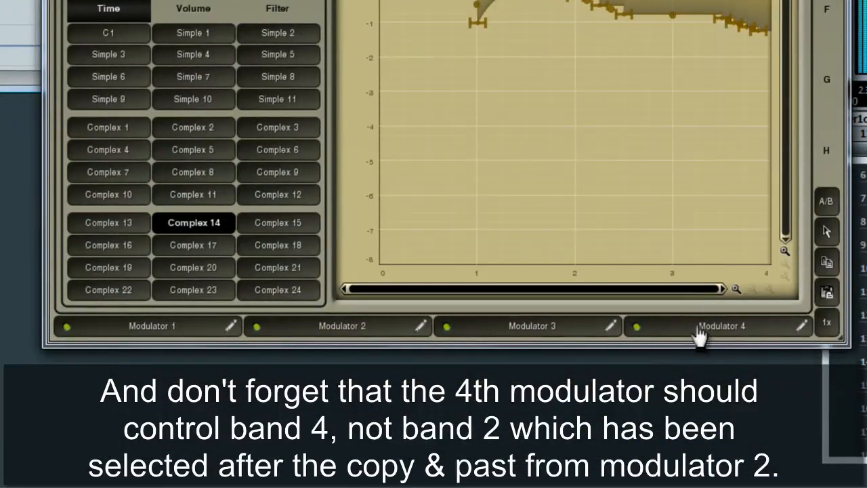
- Reassign Modulator 4's controlled parameter from Band 2 to Band 4 Sequence (time)
left_click(700, 326)
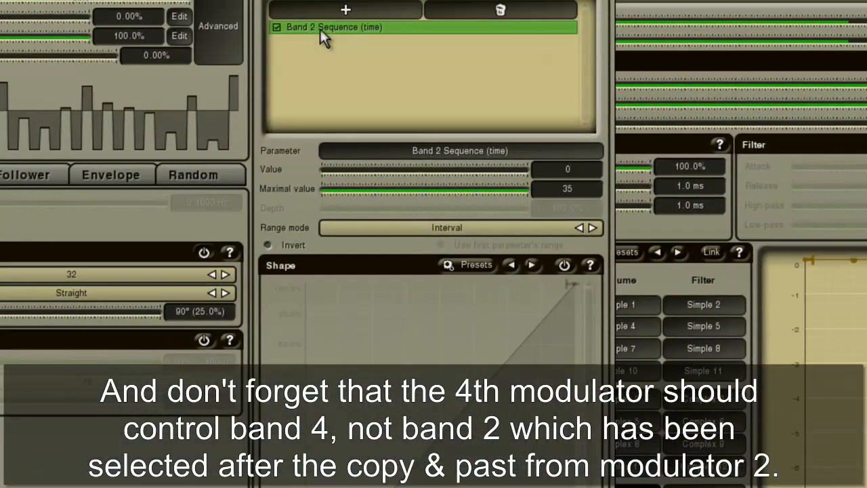
double_click(321, 28)
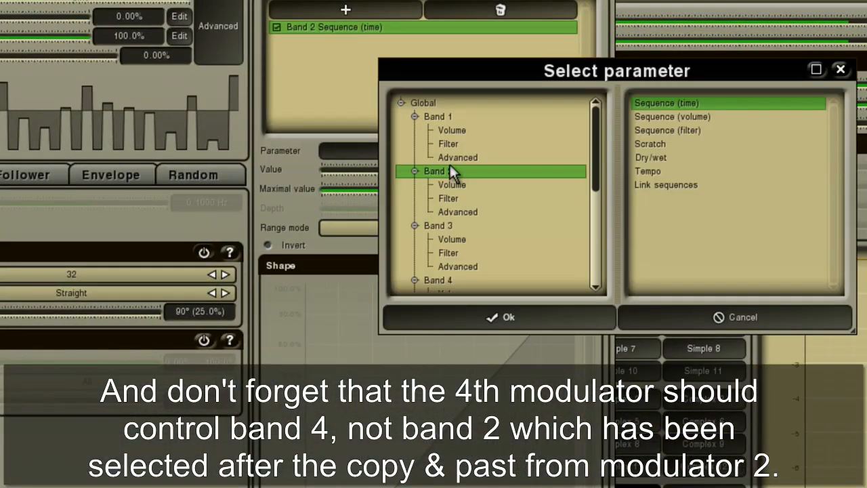
left_click(459, 280)
double_click(702, 99)
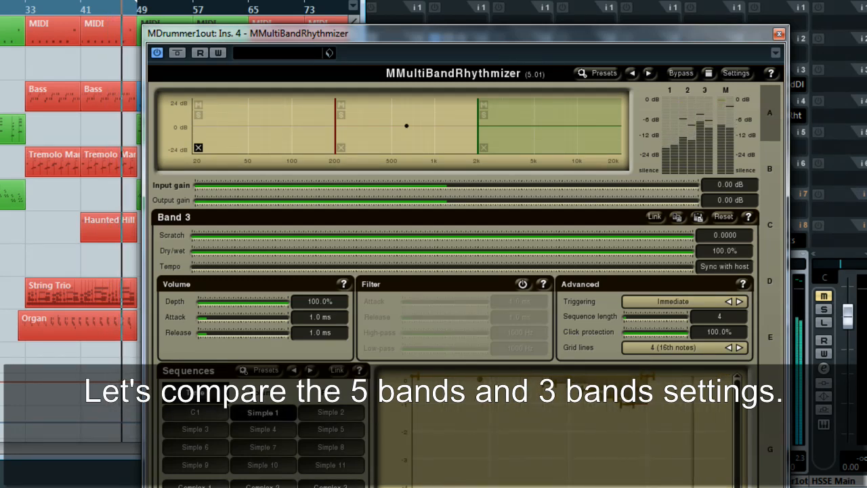
- Switch the rhythmizer to the 5-band settings in slot B, and sweep the dry/wet down to 0%, bringing it back to about 70%
left_click(774, 188)
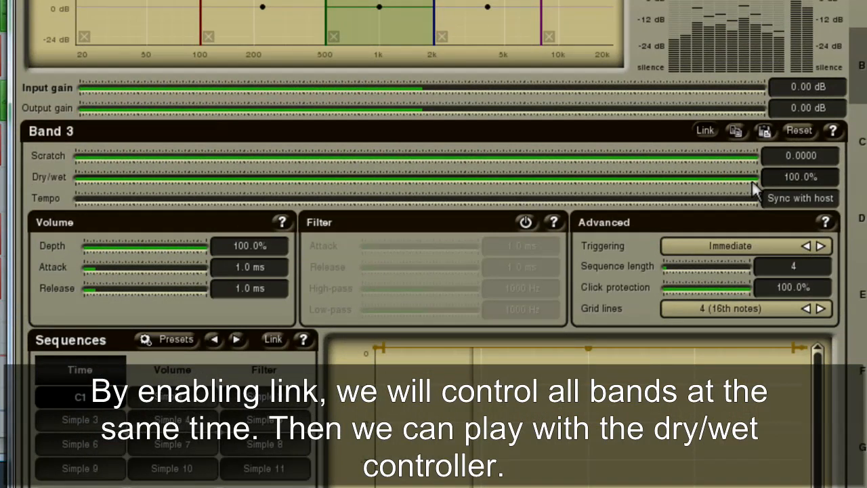
left_click_drag(753, 180, 712, 180)
left_click_drag(489, 186, 389, 184)
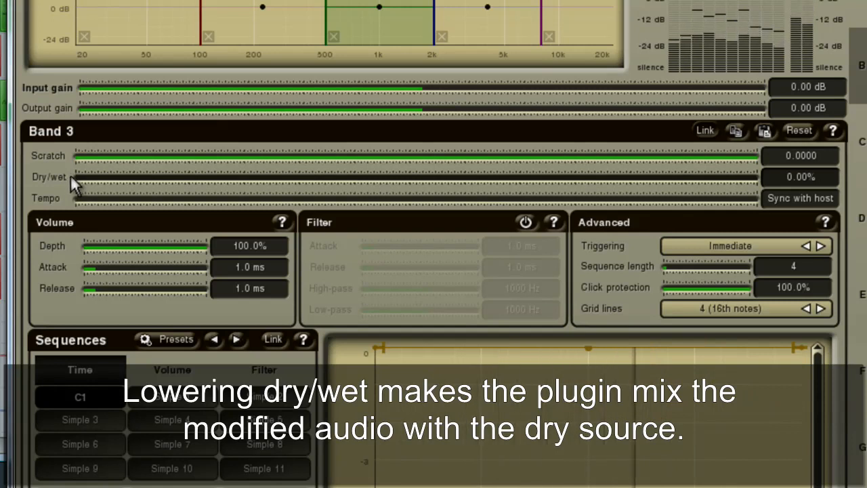
left_click_drag(73, 175, 558, 196)
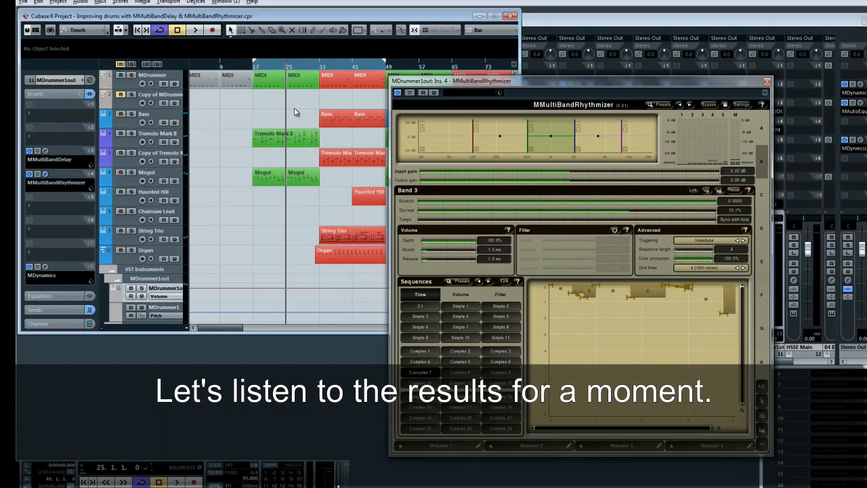
- Start playback and compare the rhythmizer's 3-band settings in slot A with the 5-band settings in slot B
key("space")
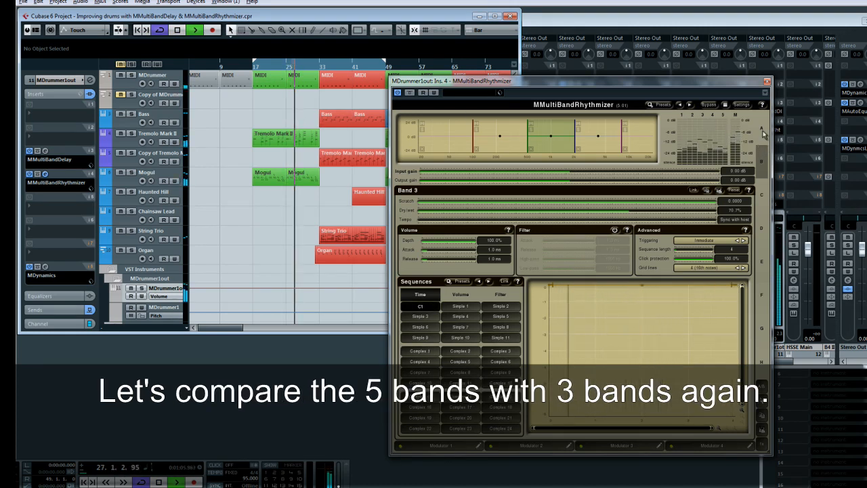
left_click(763, 164)
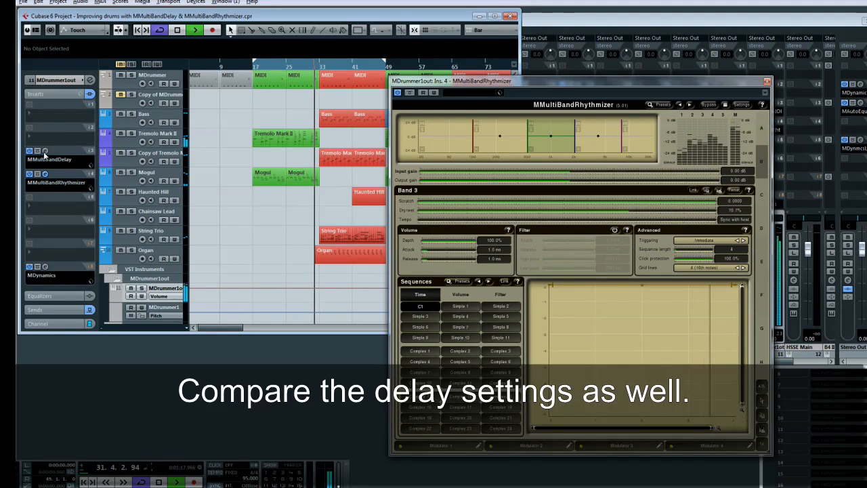
- Show MMultiBandDelay beside the rhythmizer and switch it to slot A to compare the delay settings during playback
left_click(53, 157)
left_click_drag(487, 144, 171, 140)
left_click(340, 184)
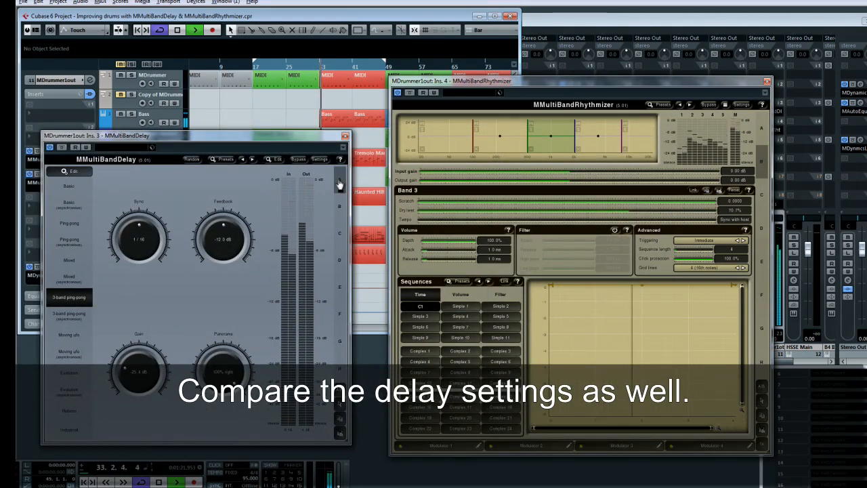